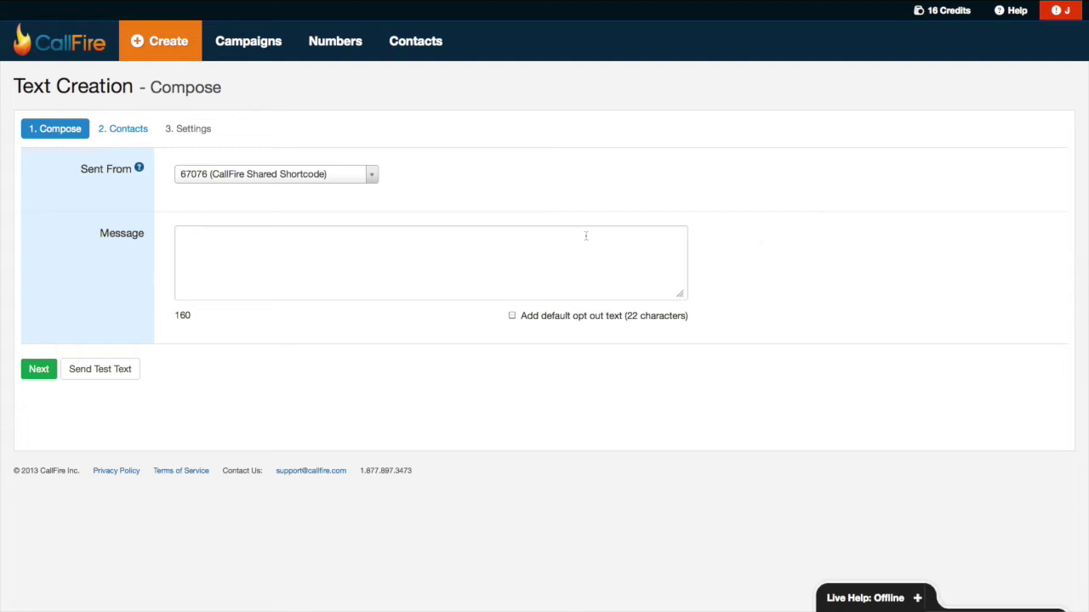
- Keep the 67076 shortcode as sender, paste the daylight-savings reminder, and add the default opt-out text
{"action": "left_click", "coordinate": [373, 181]}
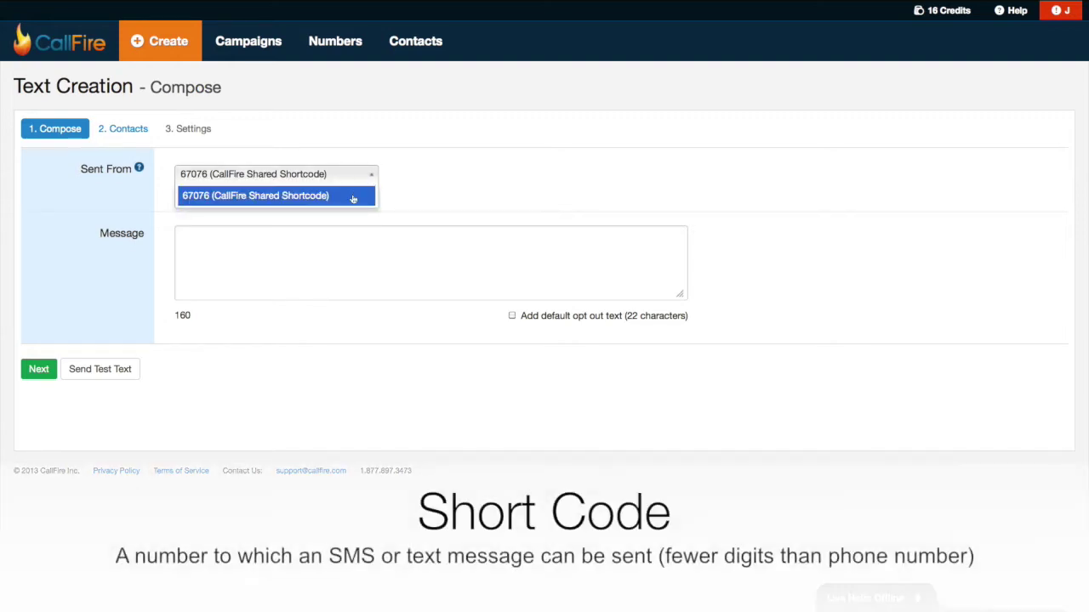
{"action": "left_click", "coordinate": [391, 173]}
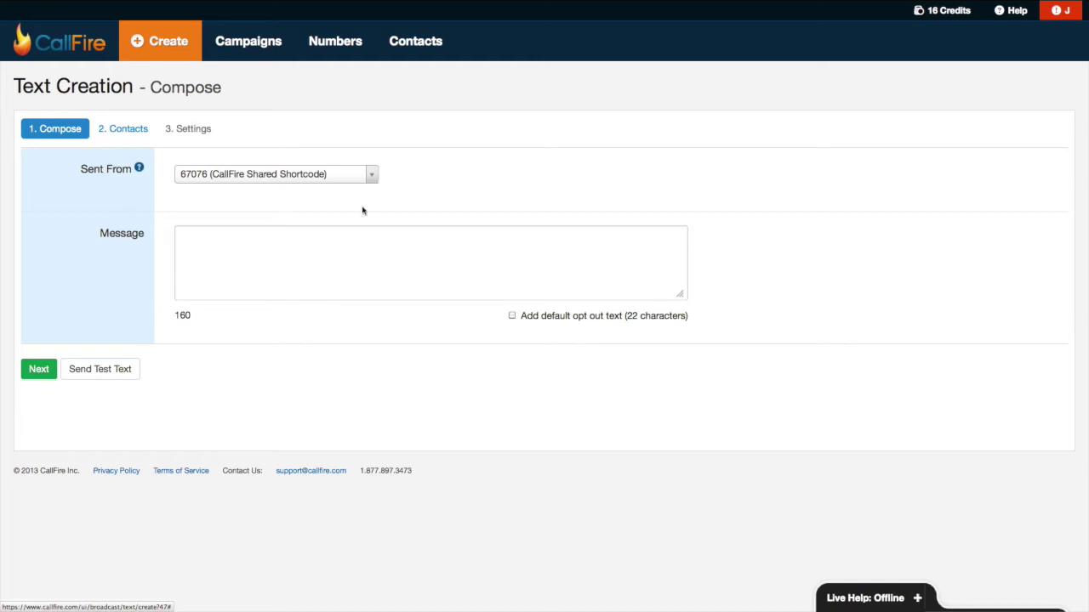
{"action": "right_click", "coordinate": [344, 244]}
{"action": "right_click", "coordinate": [296, 245]}
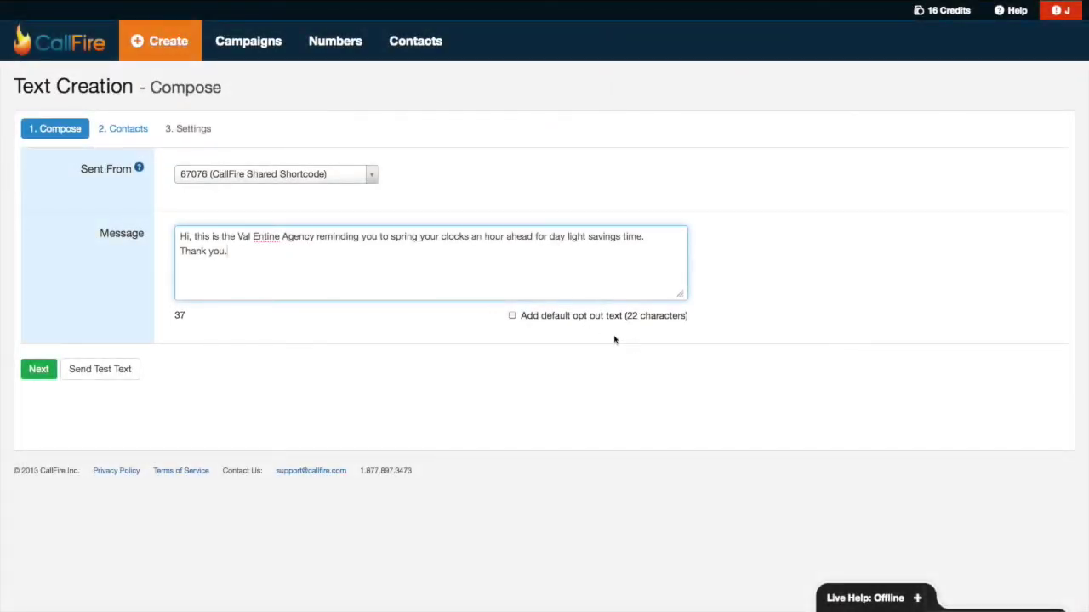
{"action": "left_click", "coordinate": [511, 315]}
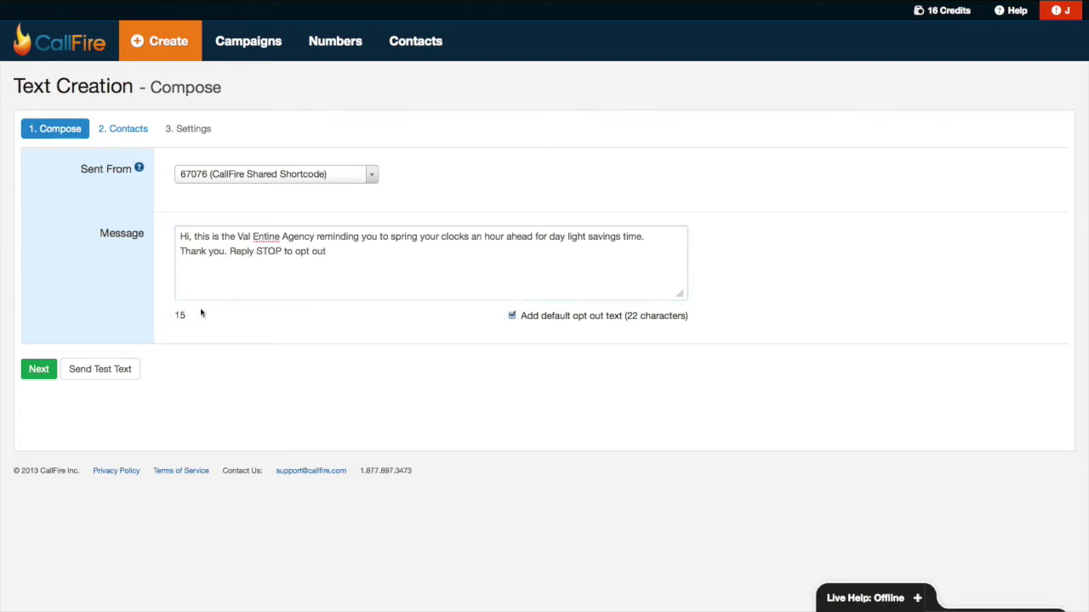
{"action": "left_click", "coordinate": [39, 369]}
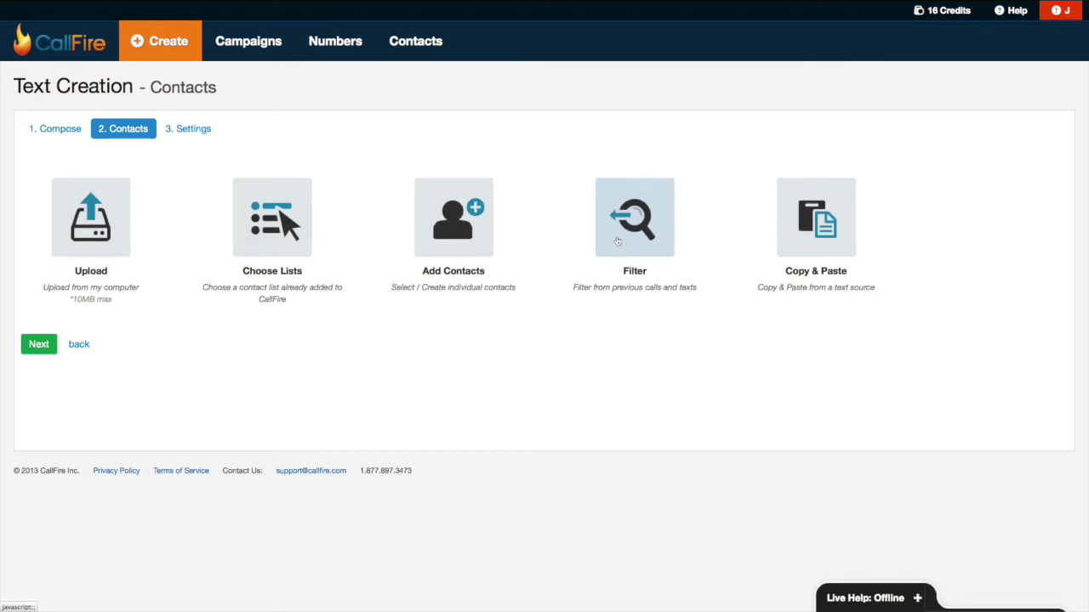
- Create a pasted contact list named 'My first SMS campaign' containing the recipient's phone number
{"action": "left_click", "coordinate": [780, 238]}
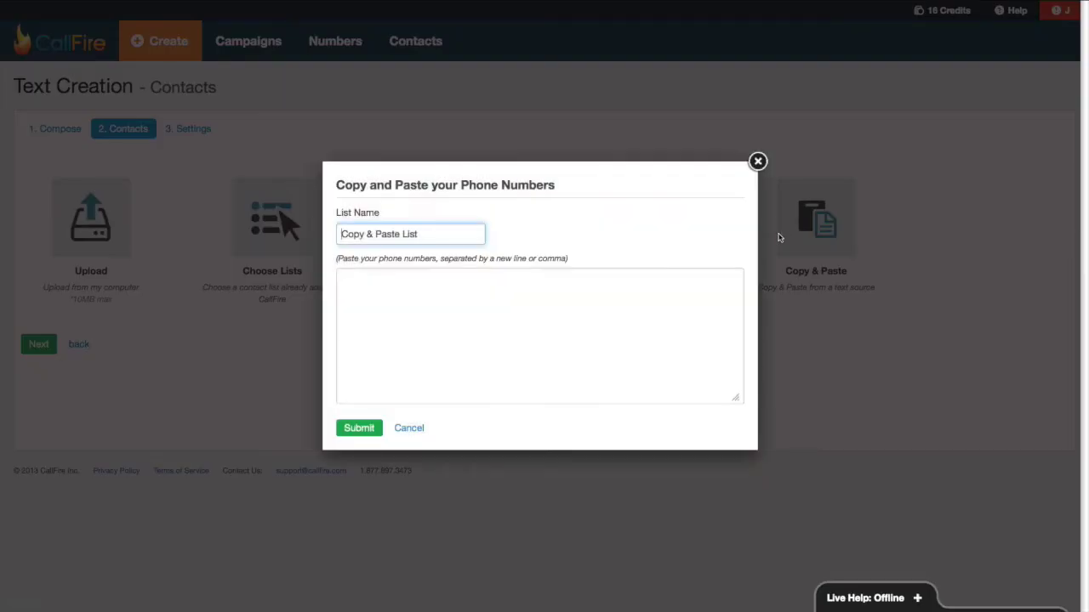
{"action": "left_click_drag", "start_coordinate": [433, 238], "coordinate": [341, 235]}
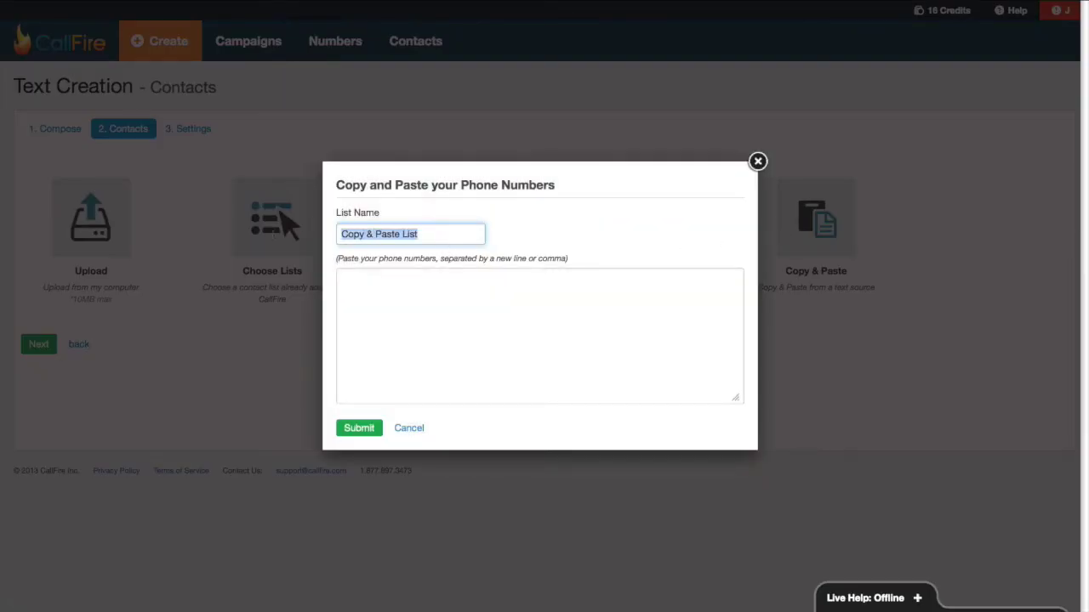
{"action": "type", "text": "My first SMS"}
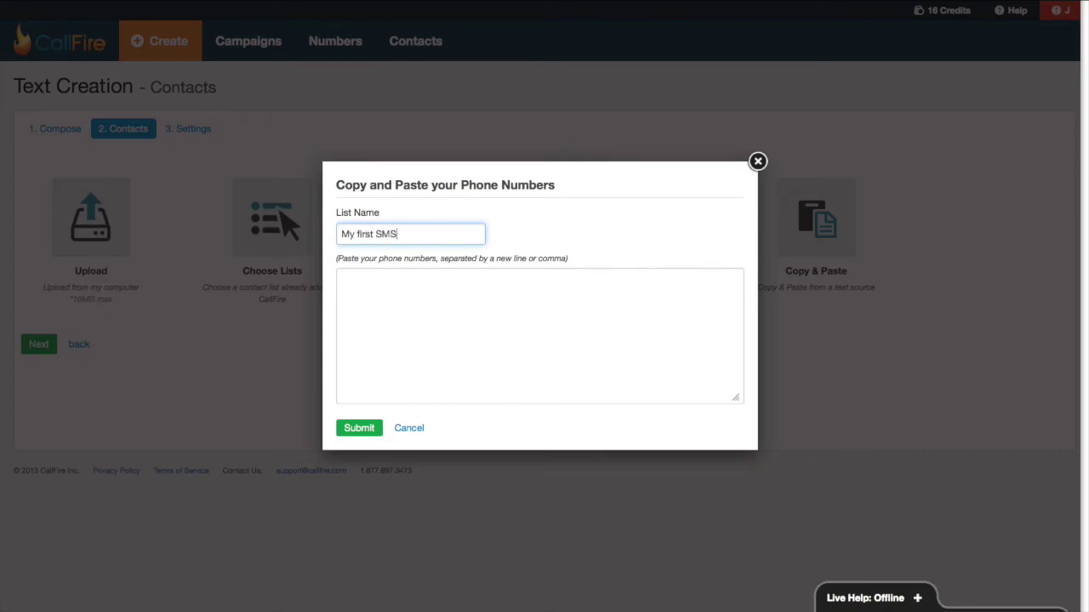
{"action": "type", "text": " campaign"}
{"action": "left_click", "coordinate": [341, 279]}
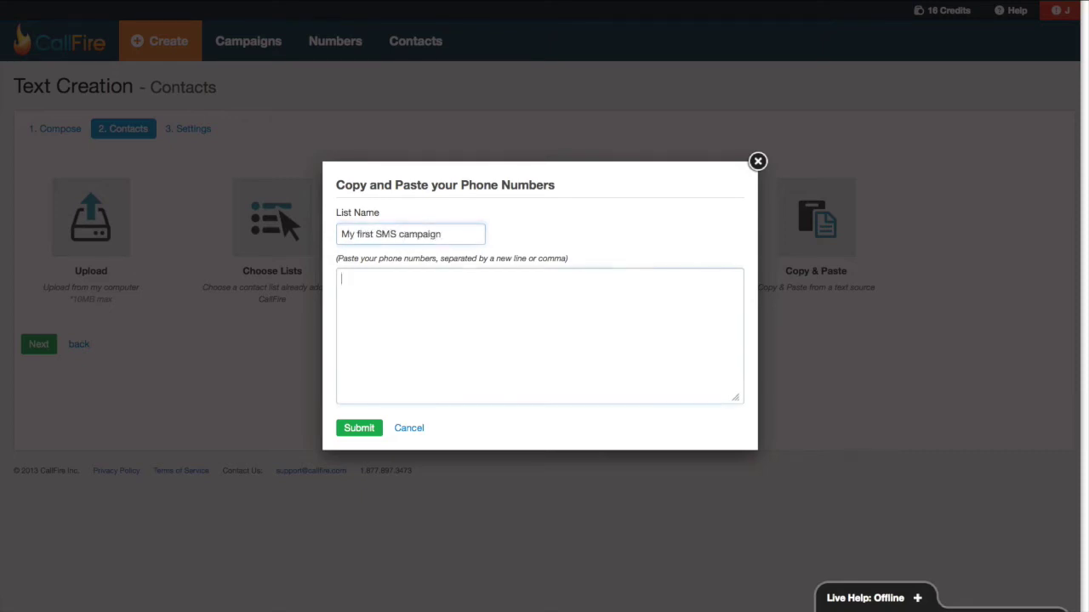
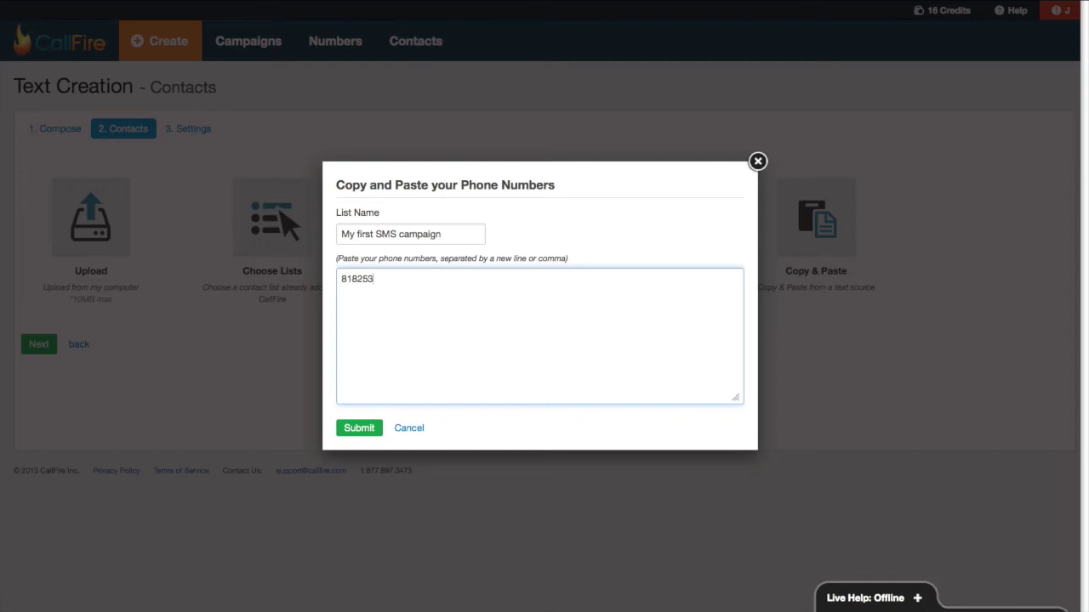
{"action": "left_click", "coordinate": [361, 429]}
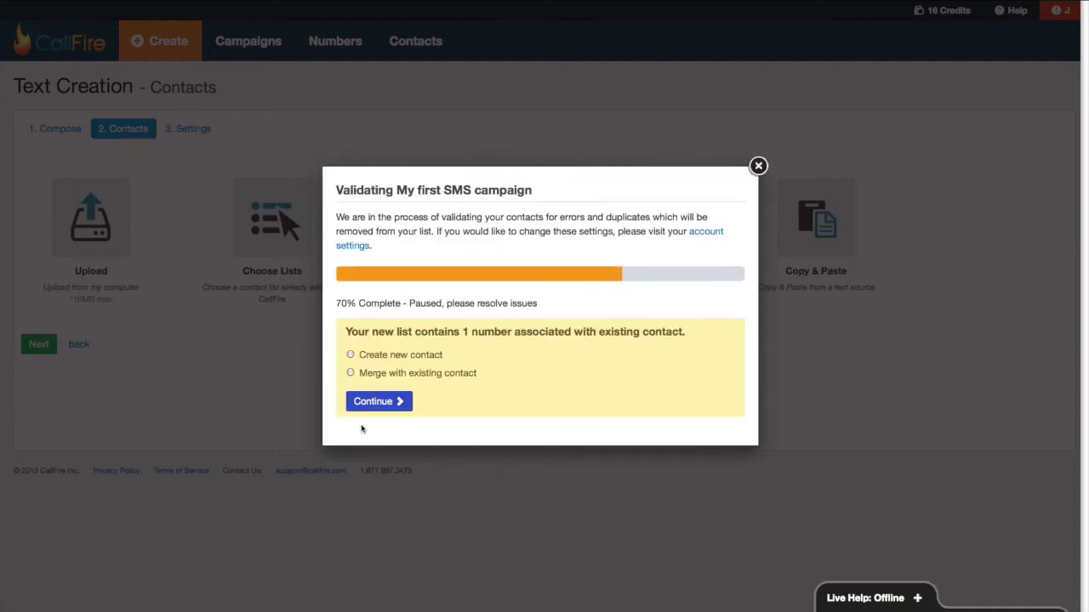
- Merge the number with the existing contact, accept the Terms of Service, and complete the upload
{"action": "left_click", "coordinate": [349, 373]}
{"action": "left_click", "coordinate": [367, 401]}
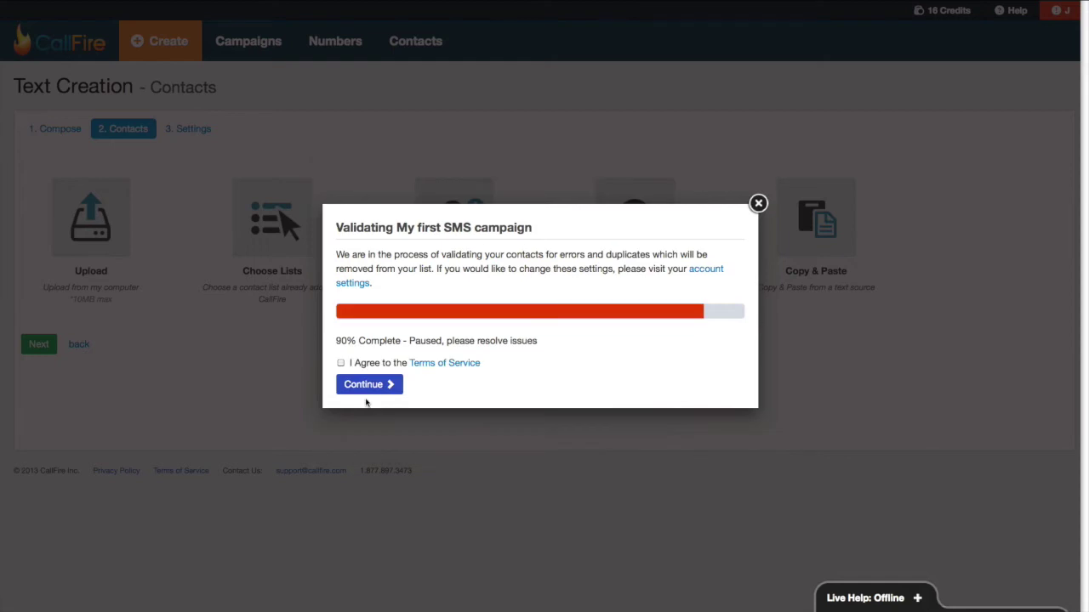
{"action": "left_click", "coordinate": [341, 363]}
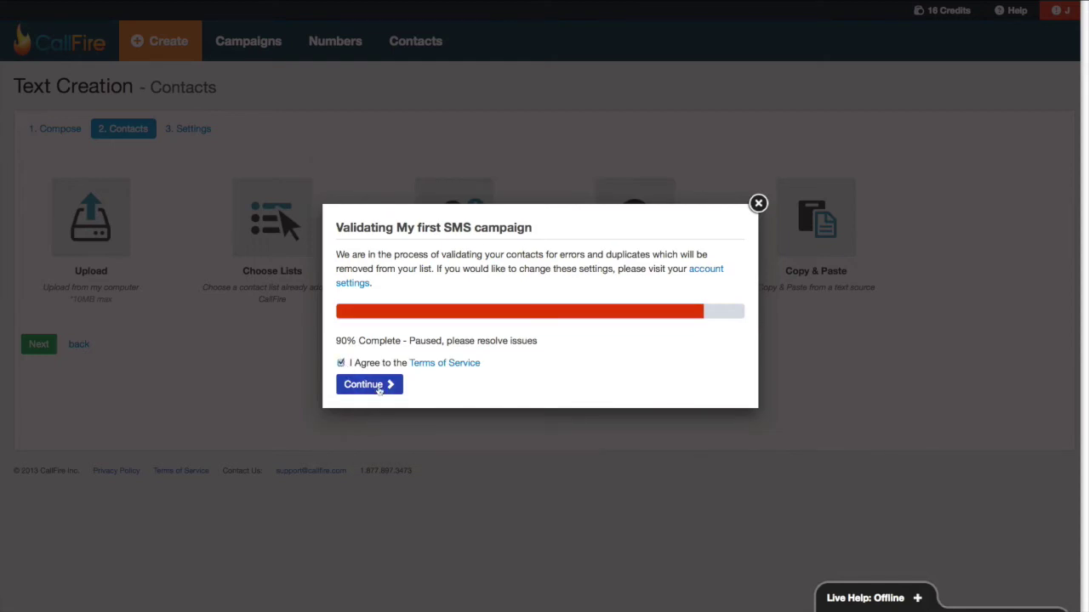
{"action": "left_click", "coordinate": [383, 391]}
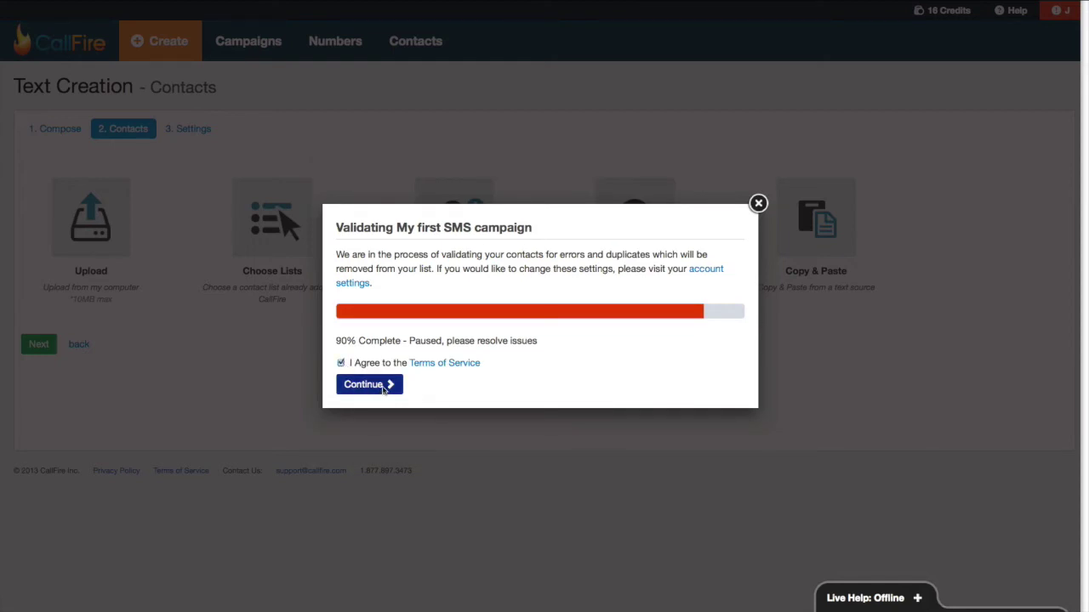
{"action": "left_click", "coordinate": [391, 404]}
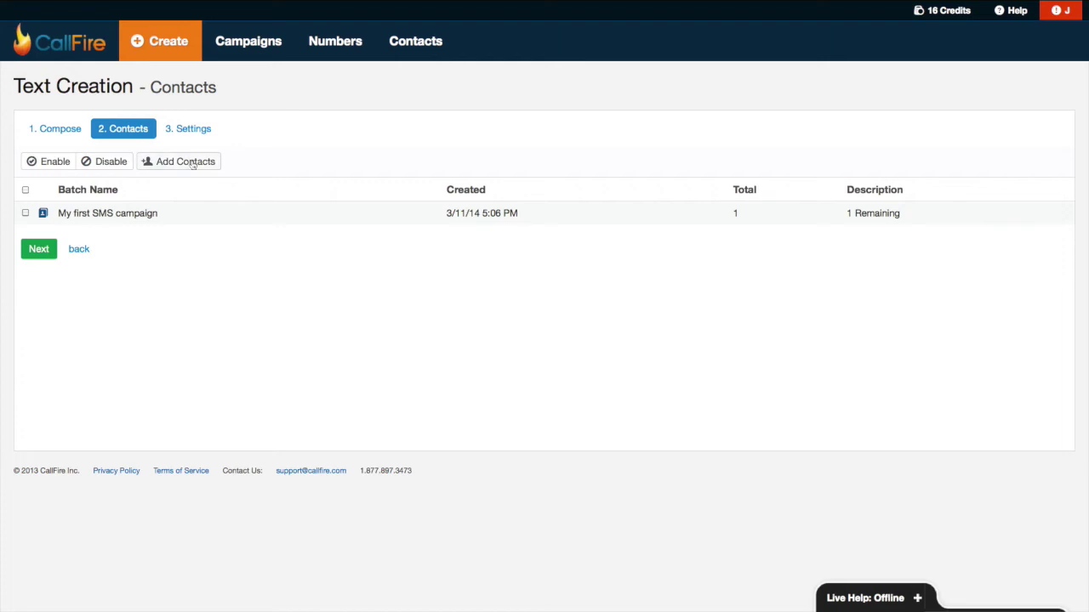
{"action": "left_click", "coordinate": [39, 252]}
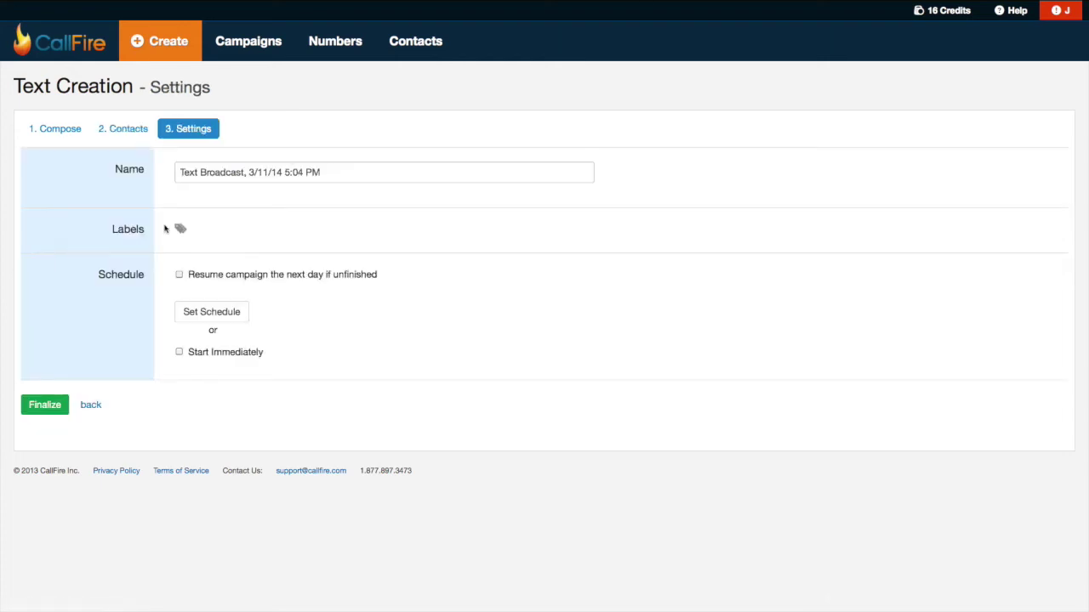
- Rename the broadcast to 'My first SMS broadcast', tick Start Immediately, and finalize it
{"action": "left_click_drag", "start_coordinate": [388, 177], "coordinate": [114, 171]}
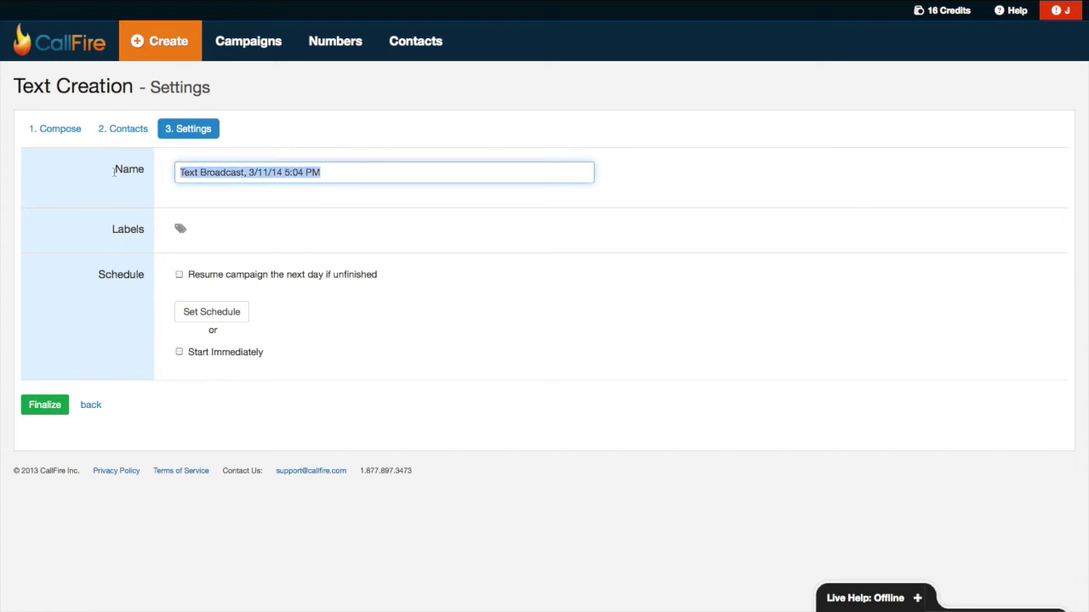
{"action": "key", "text": "BackSpace"}
{"action": "type", "text": "My f"}
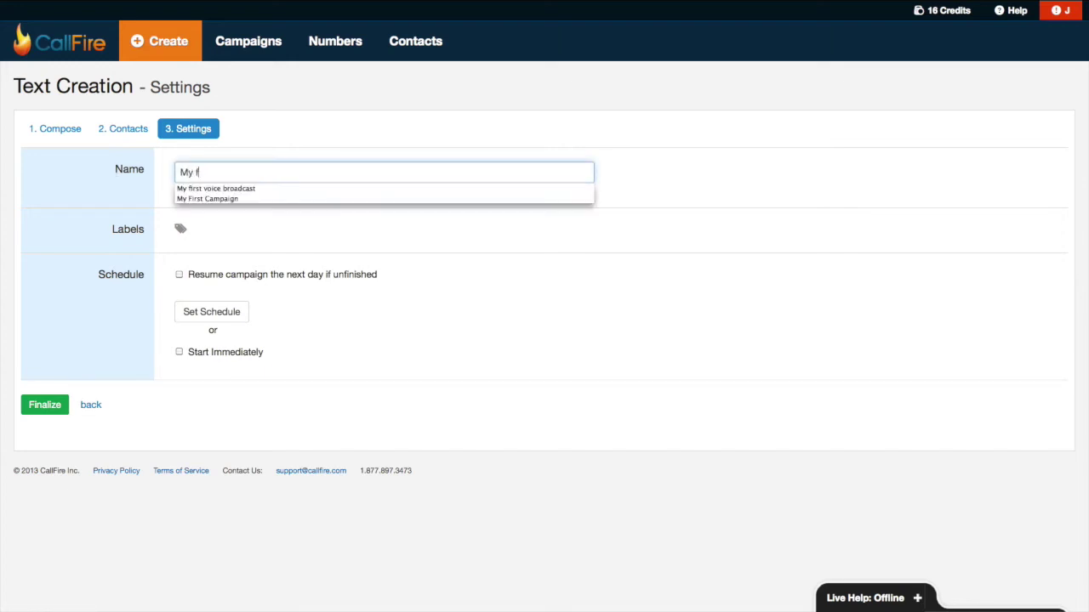
{"action": "type", "text": "irst SMS broac"}
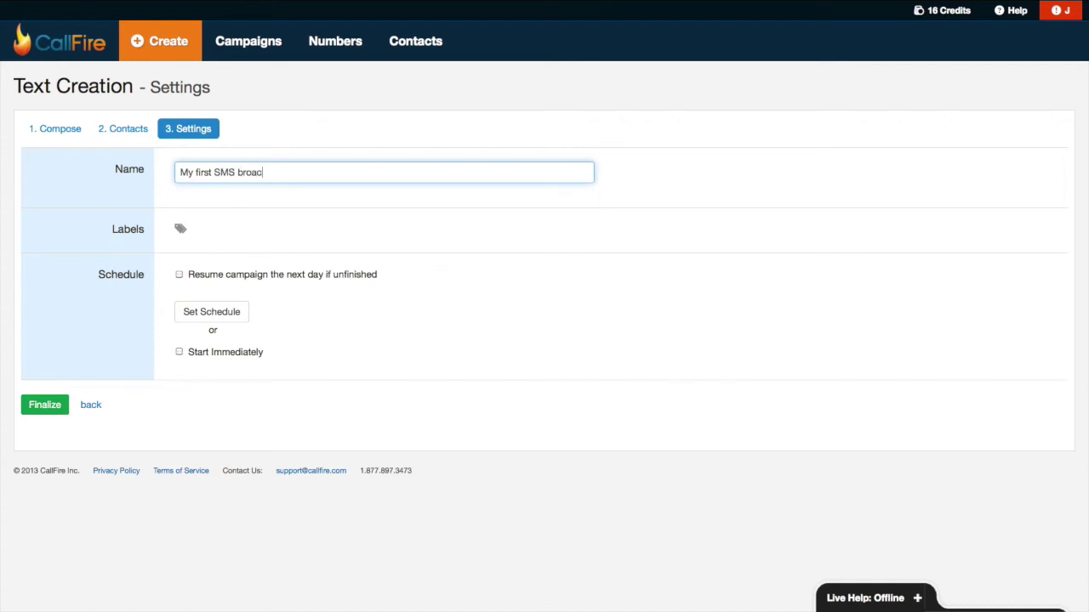
{"action": "type", "text": "dast"}
{"action": "left_click", "coordinate": [179, 352]}
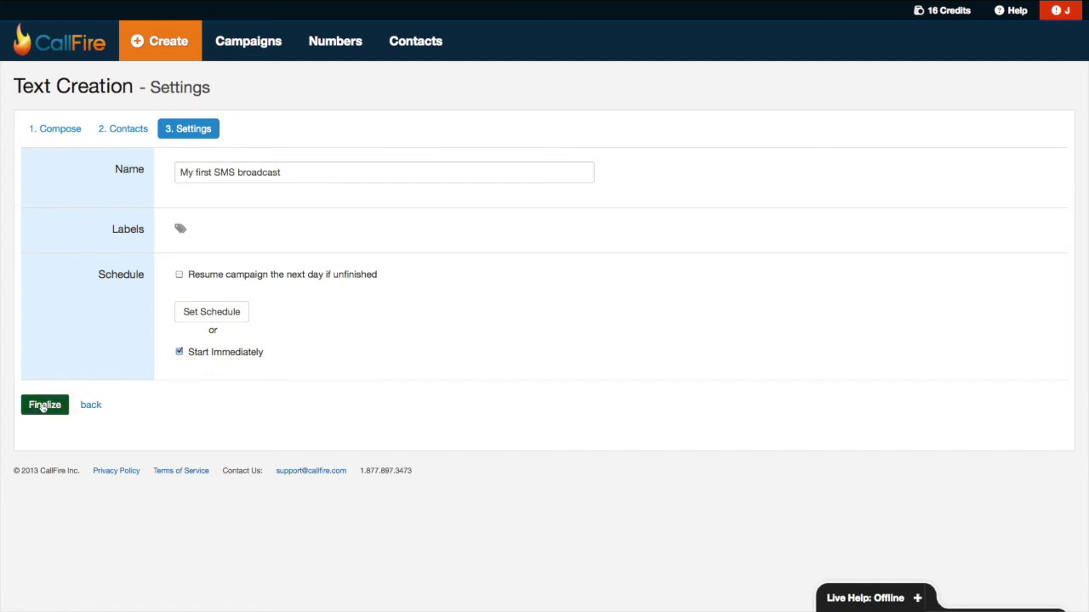
{"action": "left_click", "coordinate": [43, 406]}
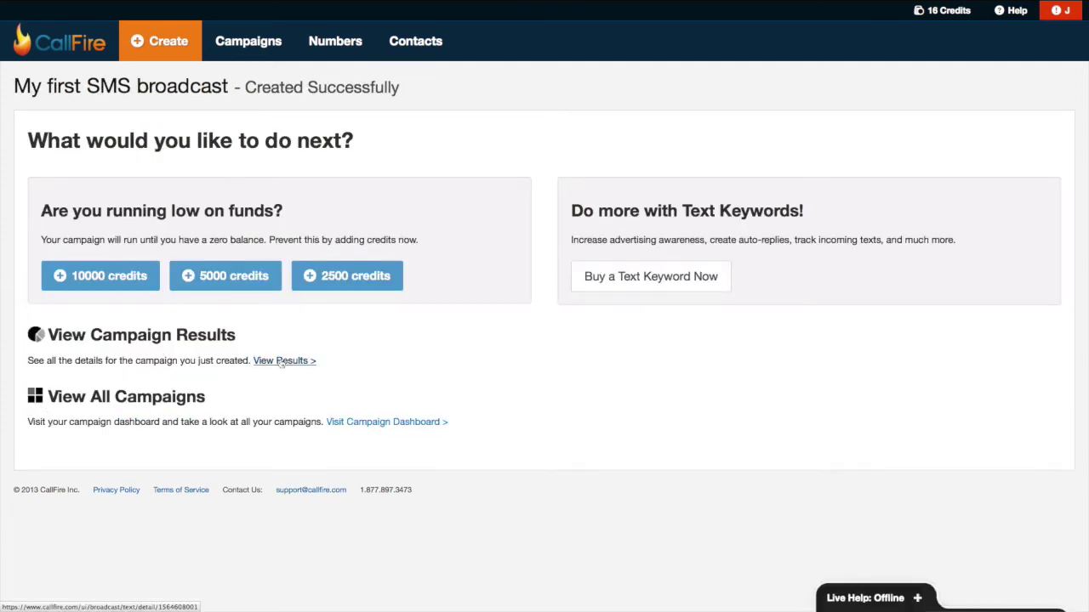
- Review the broadcast's results, sent text records and Text Inbox replies, then go to All Campaigns
{"action": "left_click", "coordinate": [281, 361]}
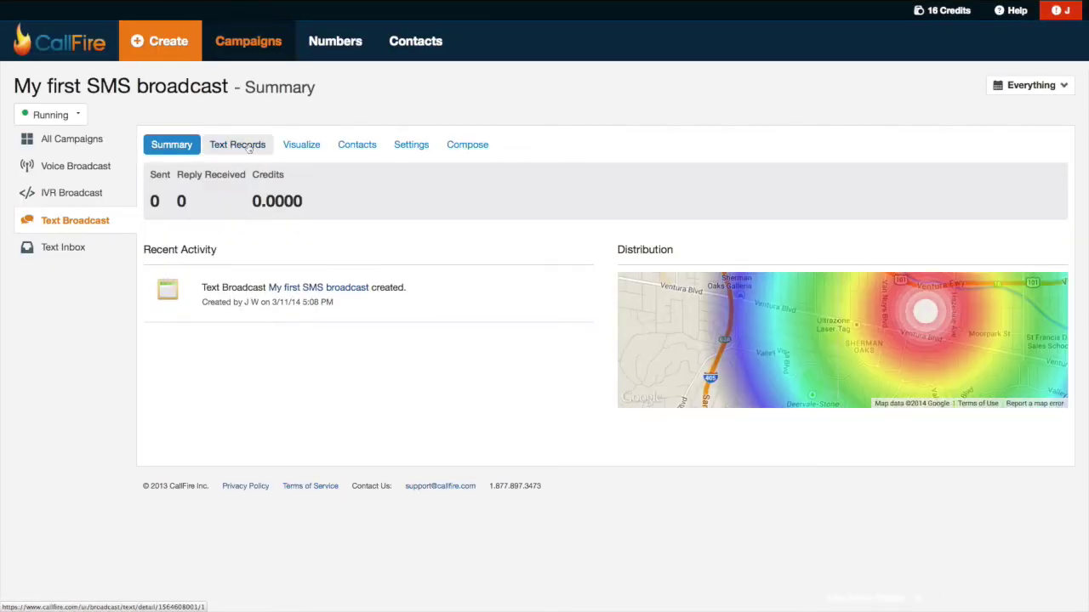
{"action": "left_click", "coordinate": [247, 146]}
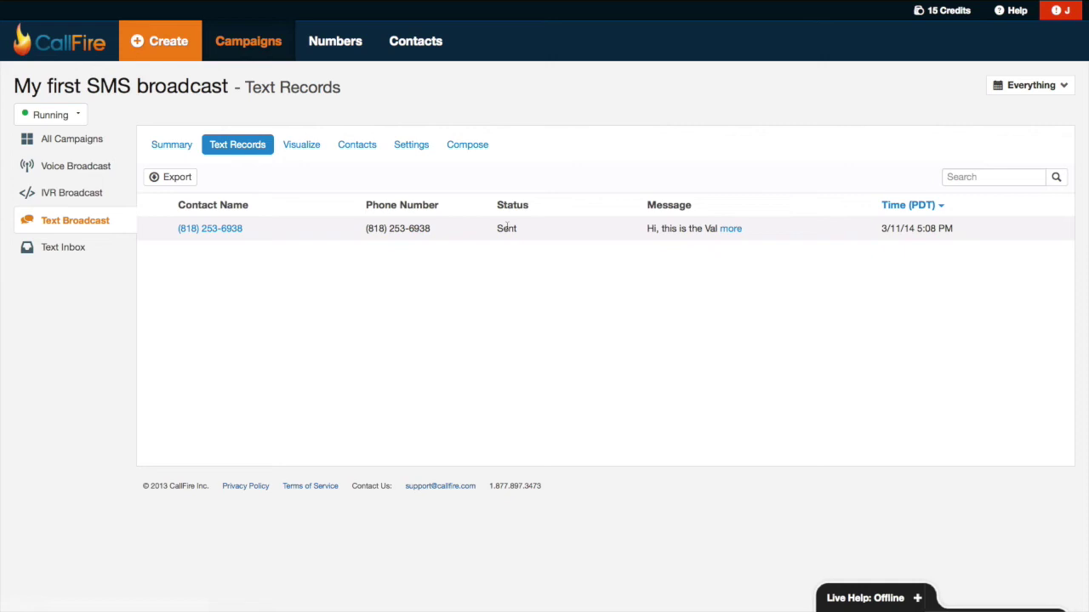
{"action": "left_click", "coordinate": [81, 252]}
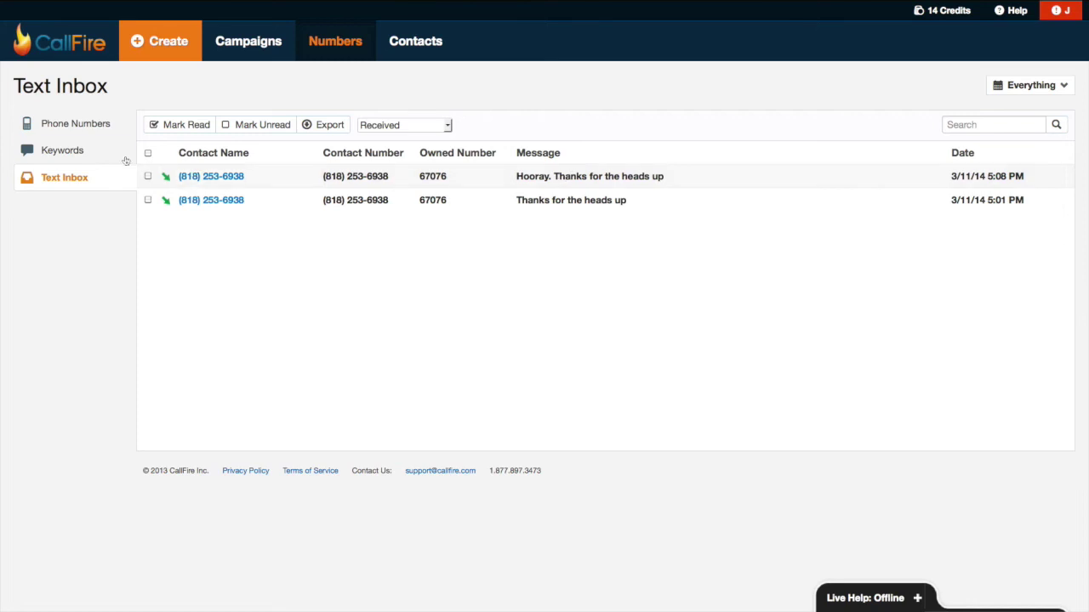
{"action": "left_click", "coordinate": [246, 47]}
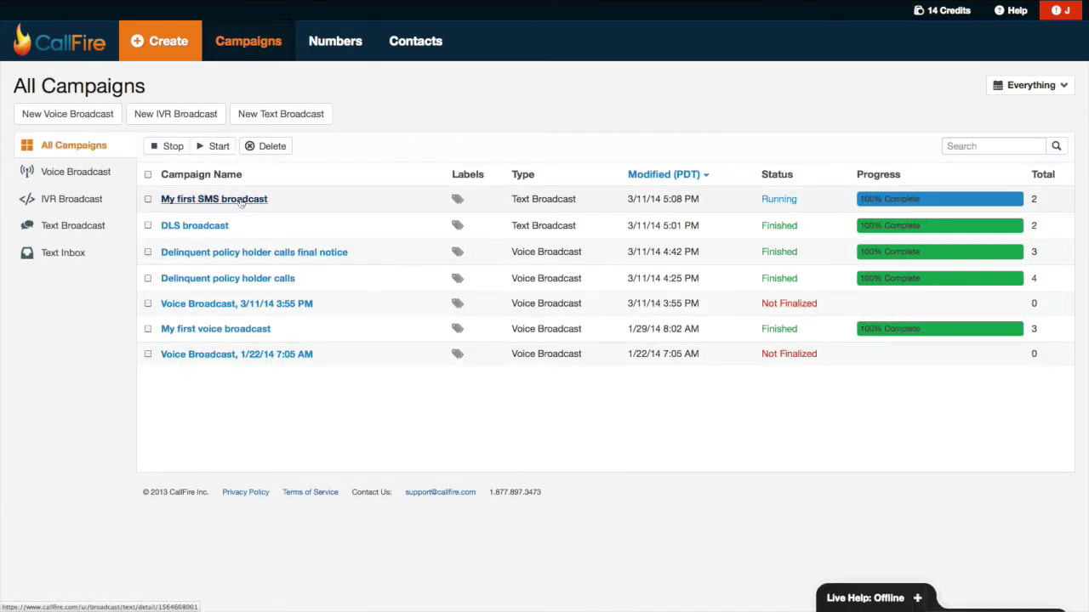
- Open My first SMS broadcast and look through its Contacts, Settings and Compose tabs
{"action": "left_click", "coordinate": [241, 200]}
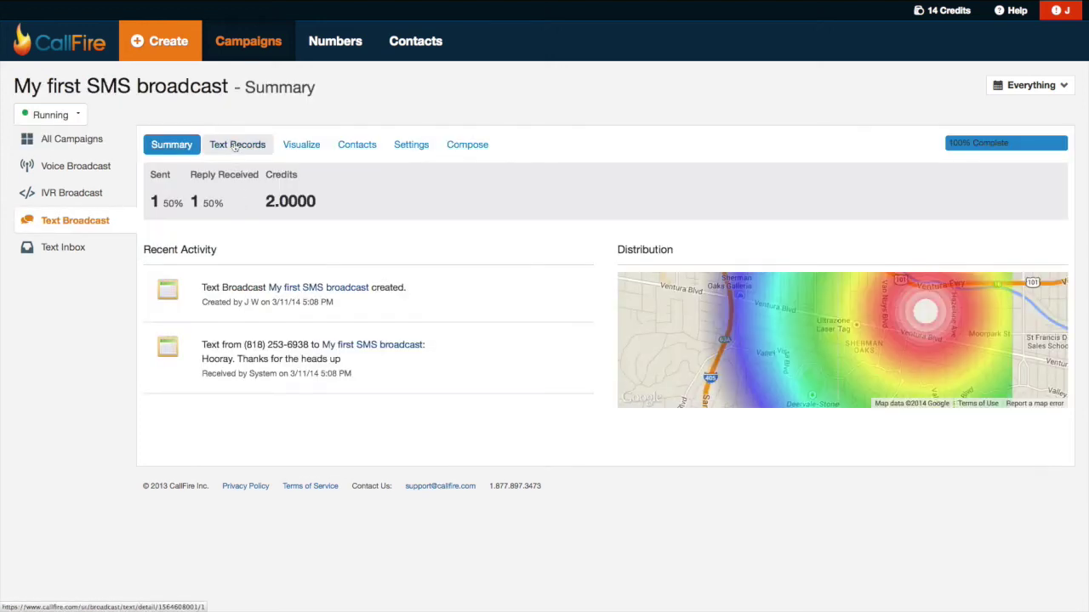
{"action": "left_click", "coordinate": [372, 147]}
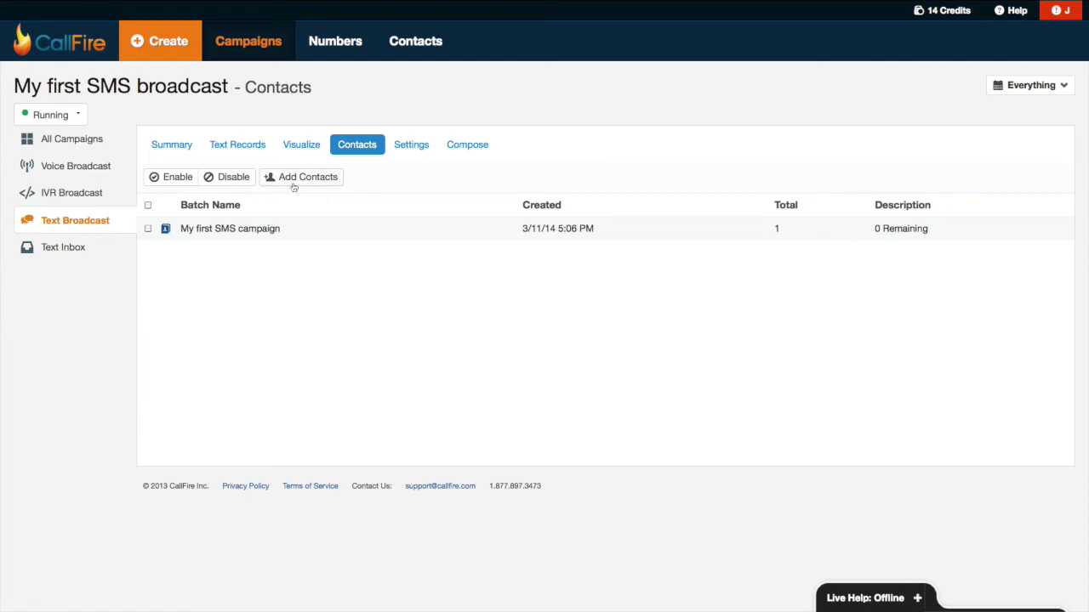
{"action": "left_click", "coordinate": [404, 151]}
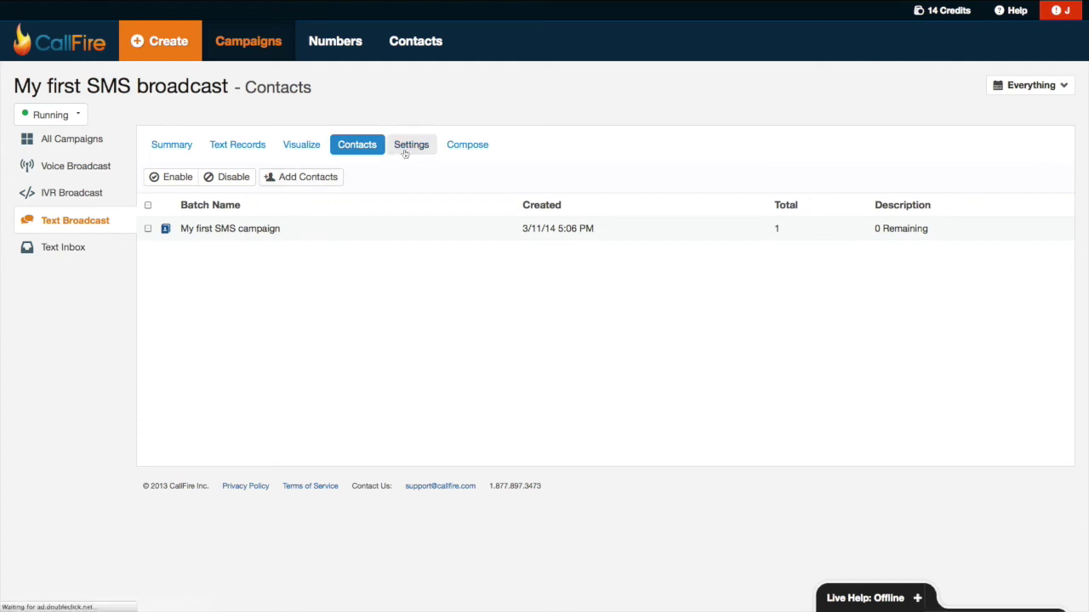
{"action": "left_click", "coordinate": [456, 153]}
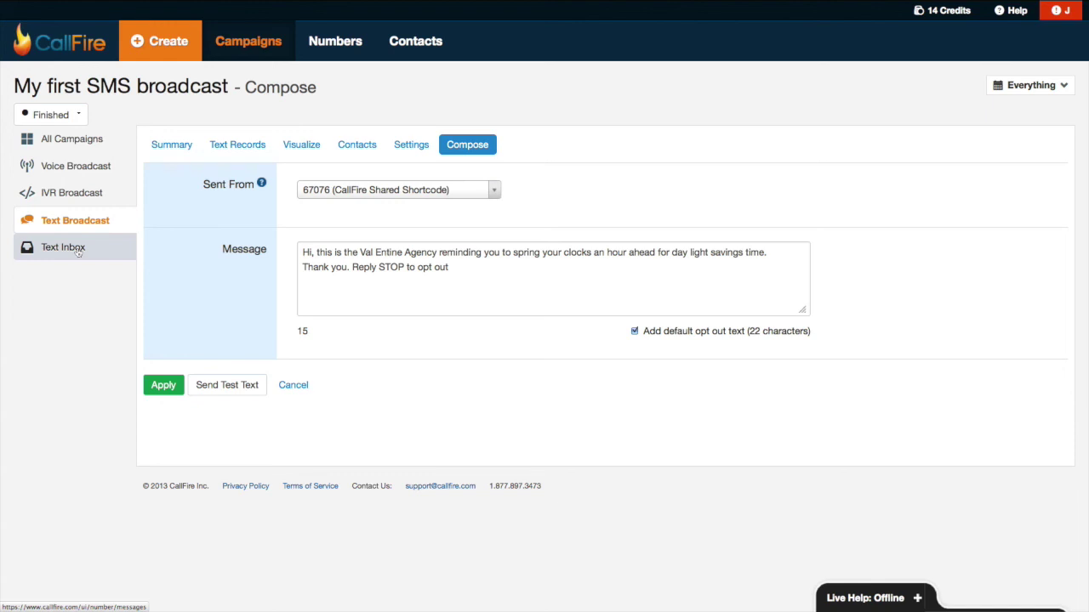
- Switch to the broadcast's Summary tab showing one text sent and one reply received
{"action": "left_click", "coordinate": [179, 145]}
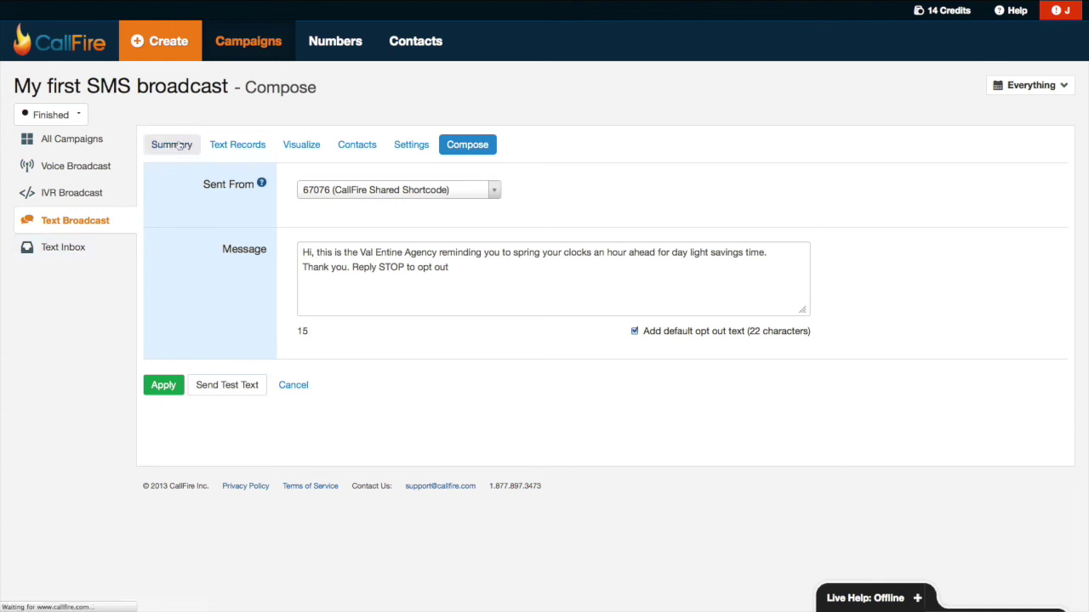